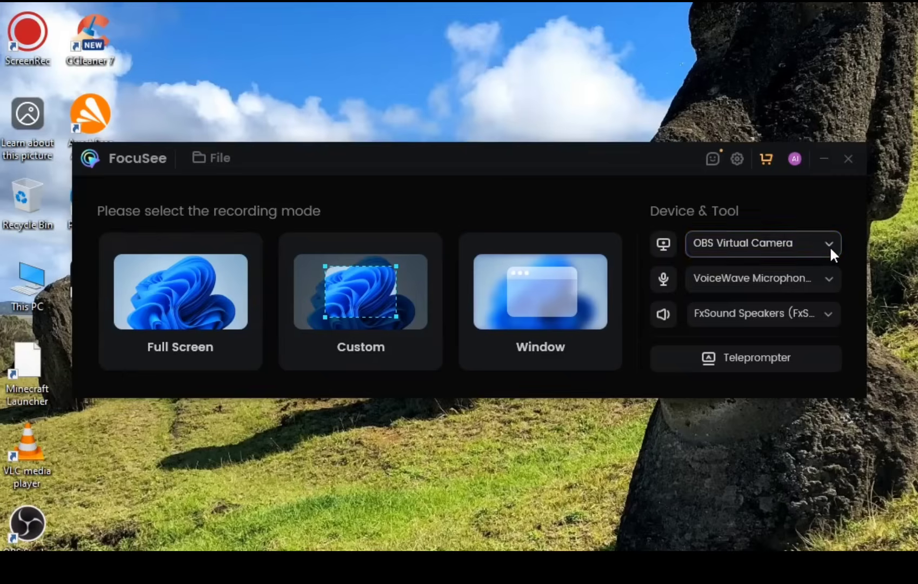
pyautogui.click(829, 246)
pyautogui.click(829, 245)
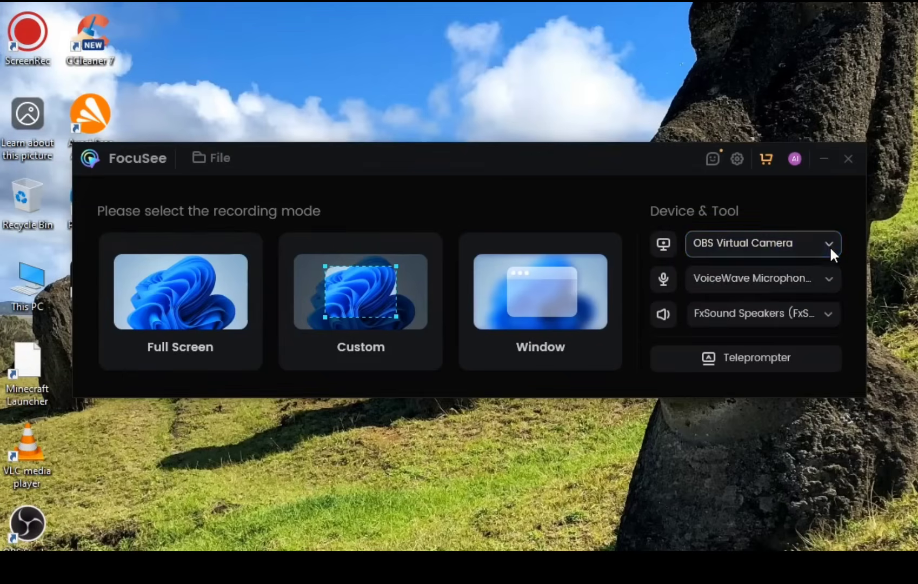
pyautogui.click(830, 280)
pyautogui.click(829, 280)
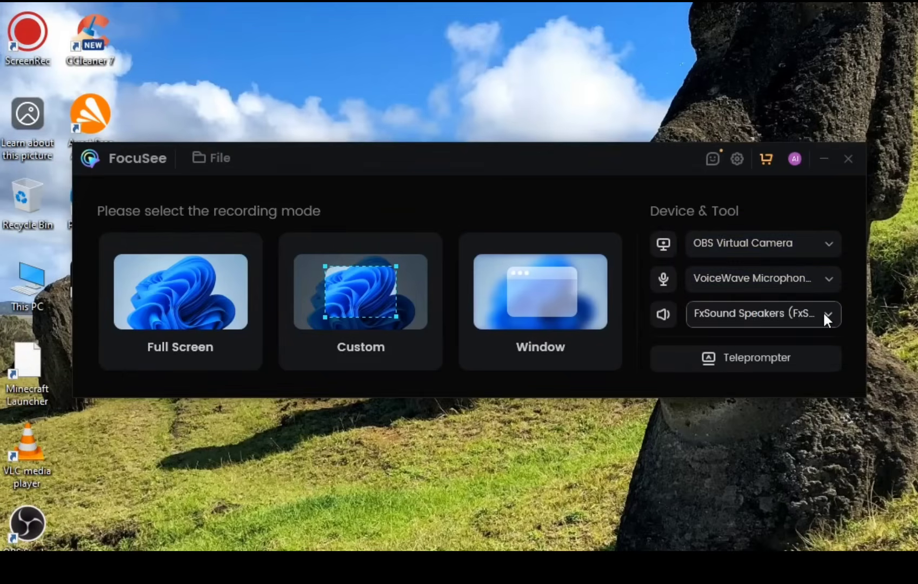
pyautogui.click(825, 318)
pyautogui.click(824, 314)
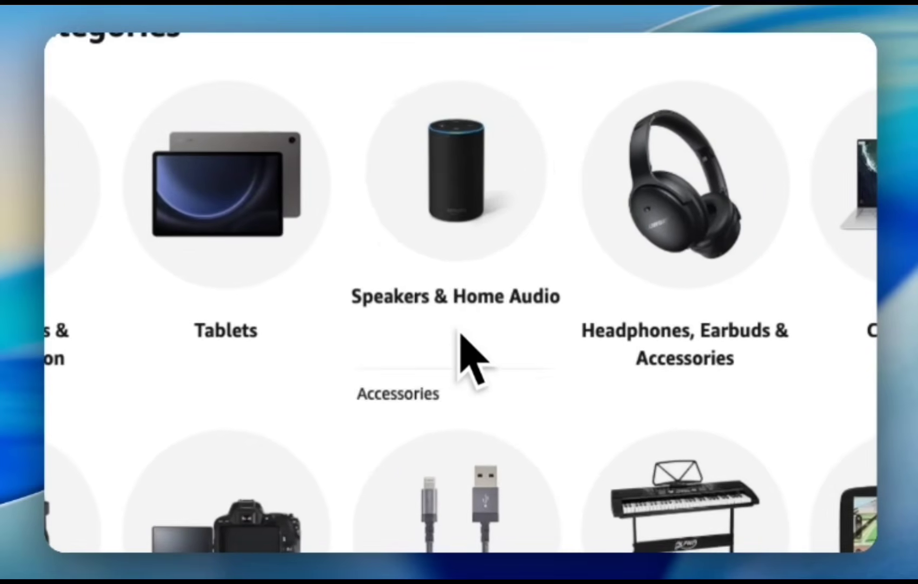
# Step: Open Amazon's Speakers & Home Audio category and scroll down the Hi-Fi & Home Audio page
pyautogui.click(468, 275)
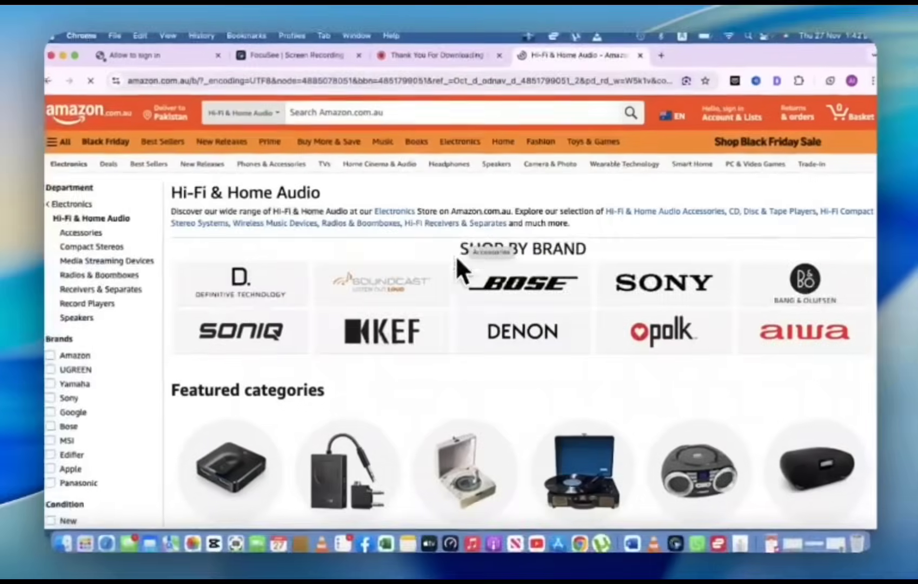
pyautogui.scroll(-3, 471, 450)
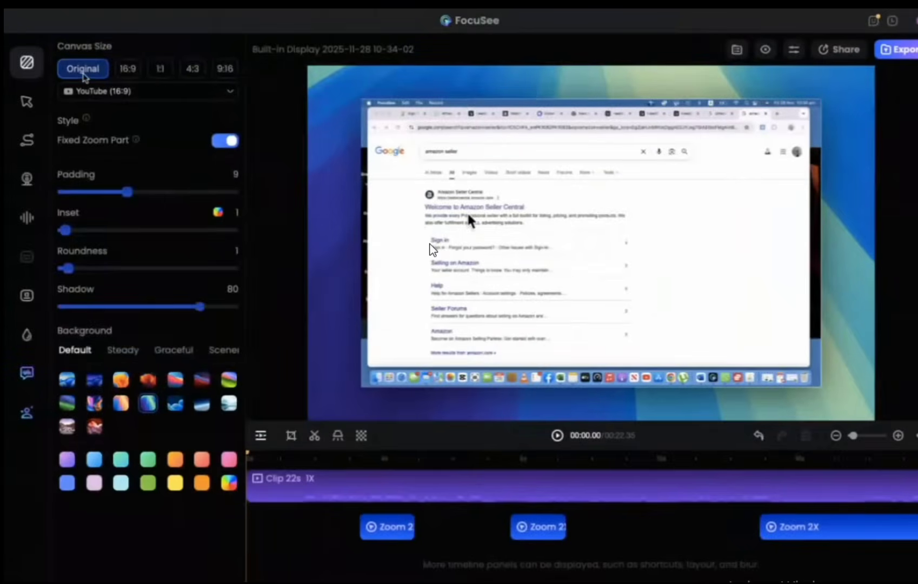
# Step: Try the 16:9, 1:1, 4:3 and 9:16 canvases, then settle on the Original canvas size
pyautogui.click(128, 68)
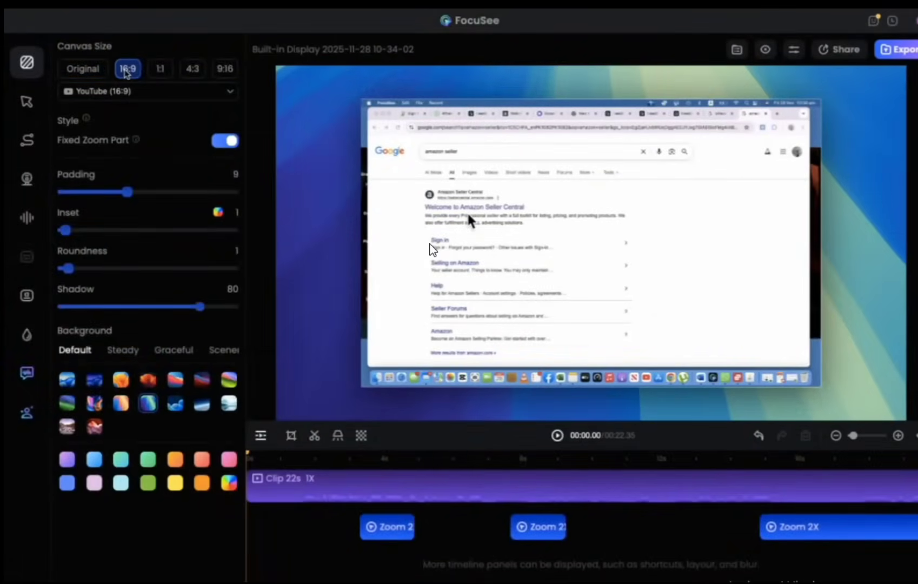
pyautogui.click(160, 68)
pyautogui.click(191, 69)
pyautogui.click(223, 69)
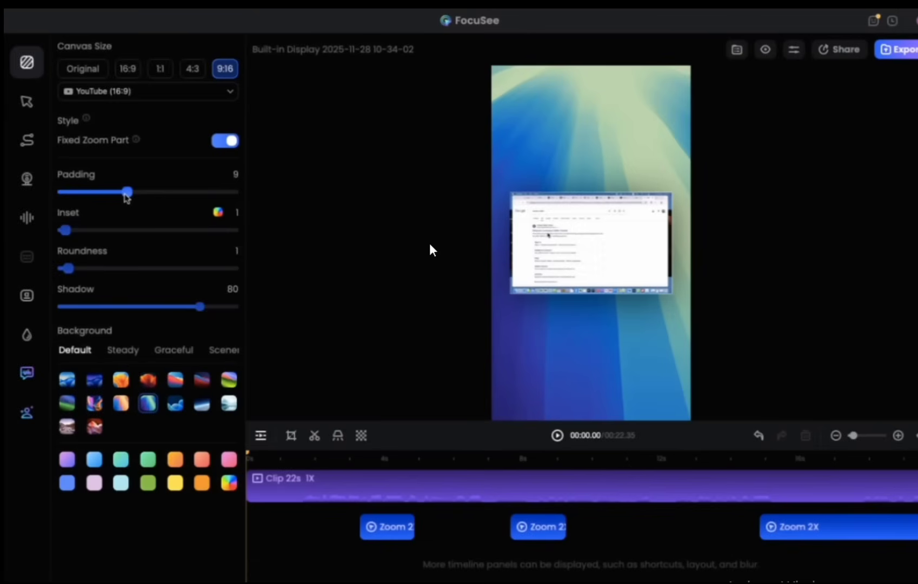
pyautogui.moveTo(126, 194); pyautogui.dragTo(77, 192)
pyautogui.click(81, 69)
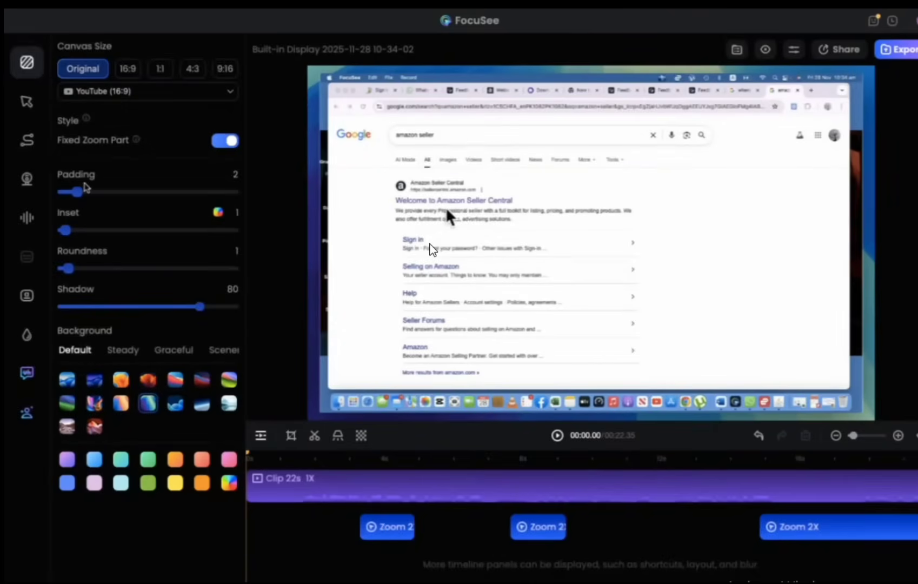
# Step: Set padding to 2, inset to 2, roundness to 1 and shadow to 25
pyautogui.moveTo(77, 192)
pyautogui.mouseDown()
pyautogui.moveTo(194, 190)
pyautogui.moveTo(73, 192)
pyautogui.mouseUp()
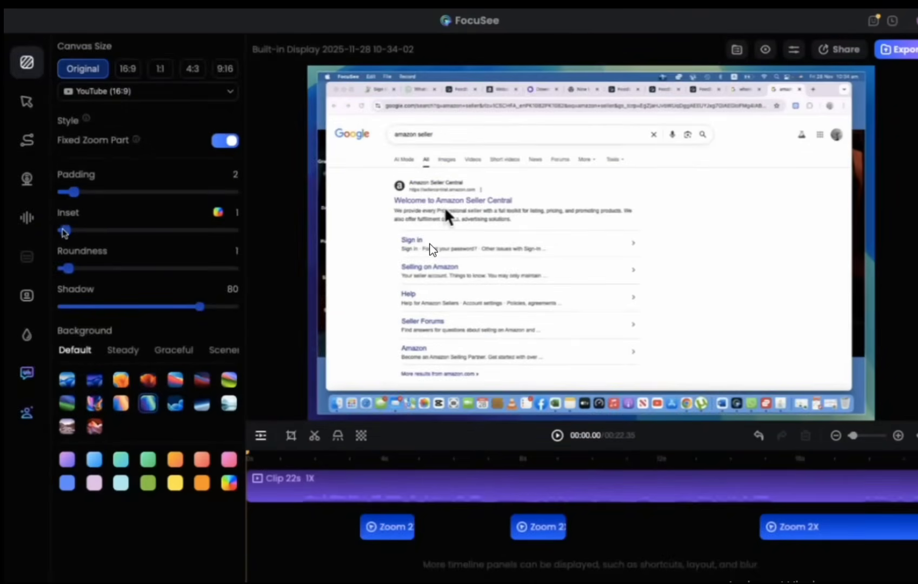
pyautogui.moveTo(66, 233)
pyautogui.mouseDown()
pyautogui.moveTo(106, 231)
pyautogui.moveTo(67, 231)
pyautogui.mouseUp()
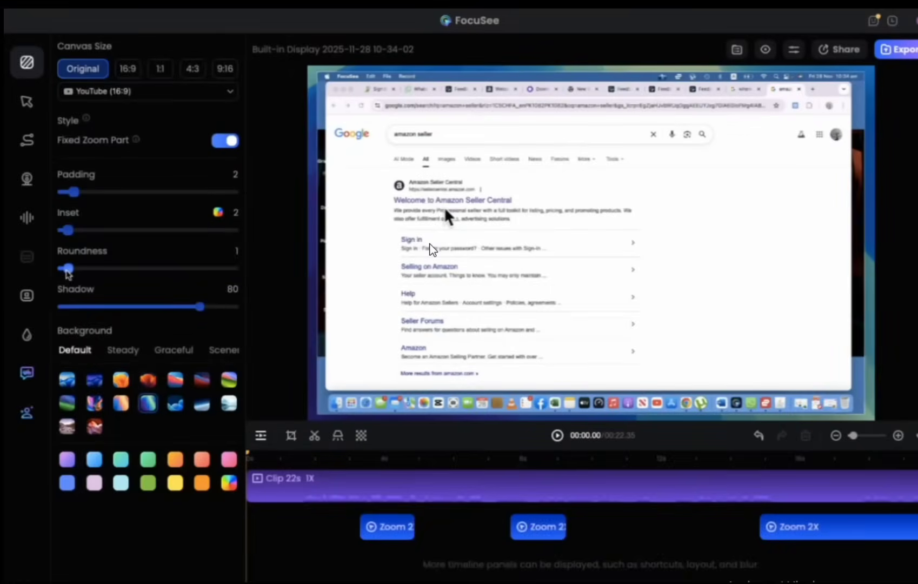
pyautogui.moveTo(69, 274)
pyautogui.mouseDown()
pyautogui.moveTo(160, 270)
pyautogui.moveTo(96, 269)
pyautogui.moveTo(75, 283)
pyautogui.moveTo(74, 270)
pyautogui.mouseUp()
pyautogui.moveTo(203, 312); pyautogui.dragTo(105, 313)
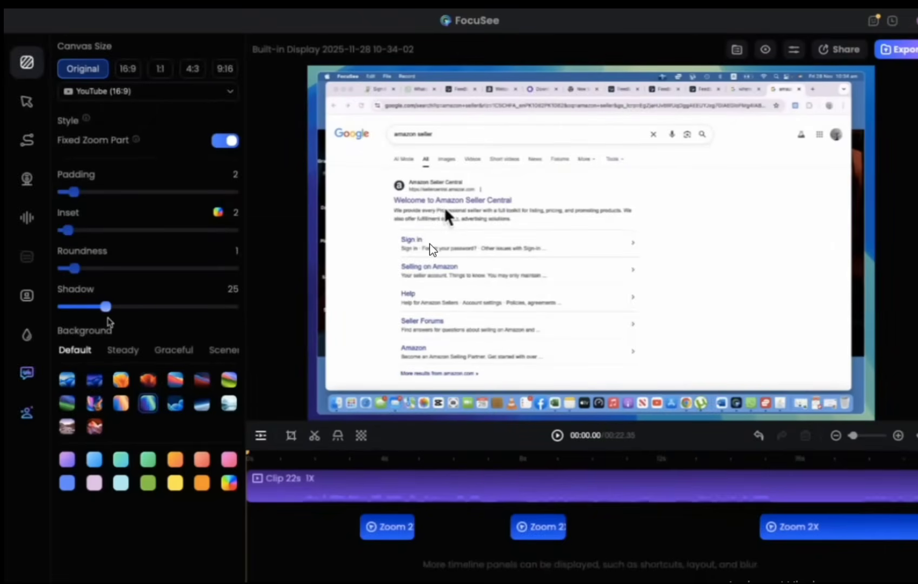
# Step: Try wallpaper, blue wave and orange backgrounds, set the 16:9 canvas, and settle on solid green
pyautogui.click(94, 380)
pyautogui.click(96, 405)
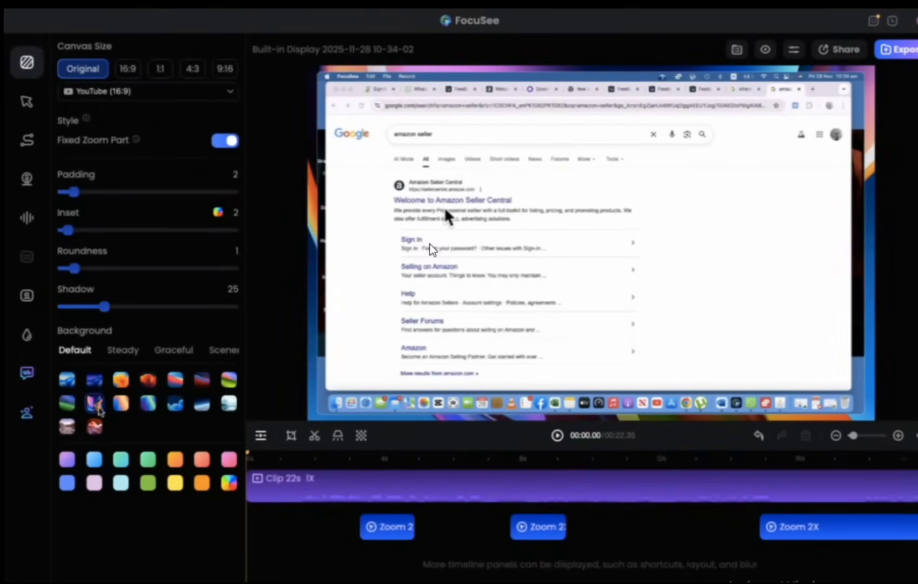
pyautogui.click(128, 67)
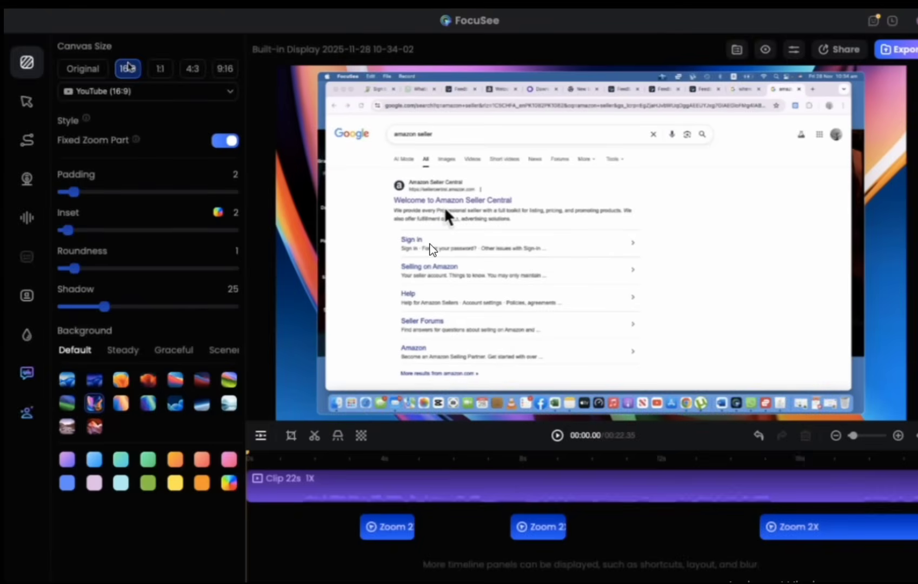
pyautogui.click(176, 405)
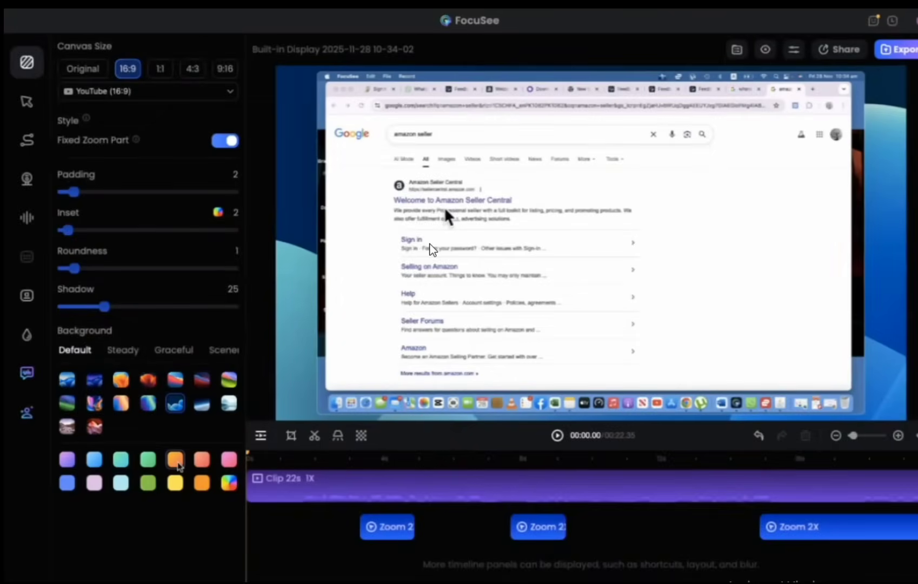
pyautogui.click(178, 464)
pyautogui.click(148, 483)
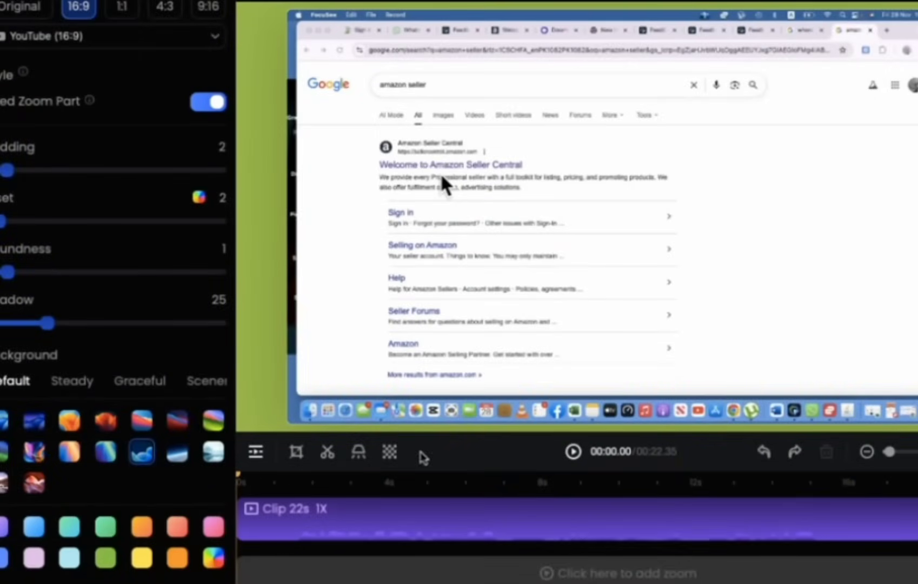
# Step: Add zoom effects at about 2 and 9 seconds, previewing playback after each
pyautogui.click(573, 451)
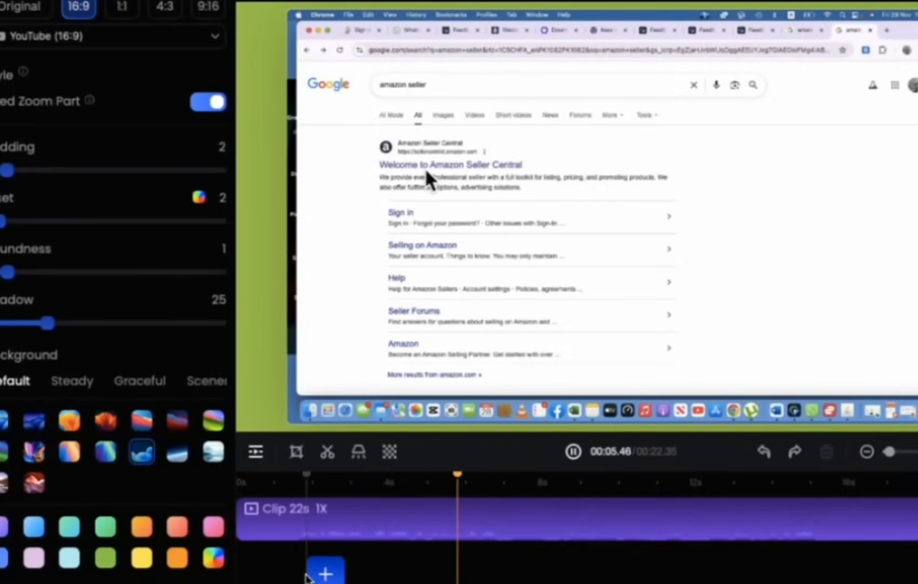
pyautogui.click(323, 573)
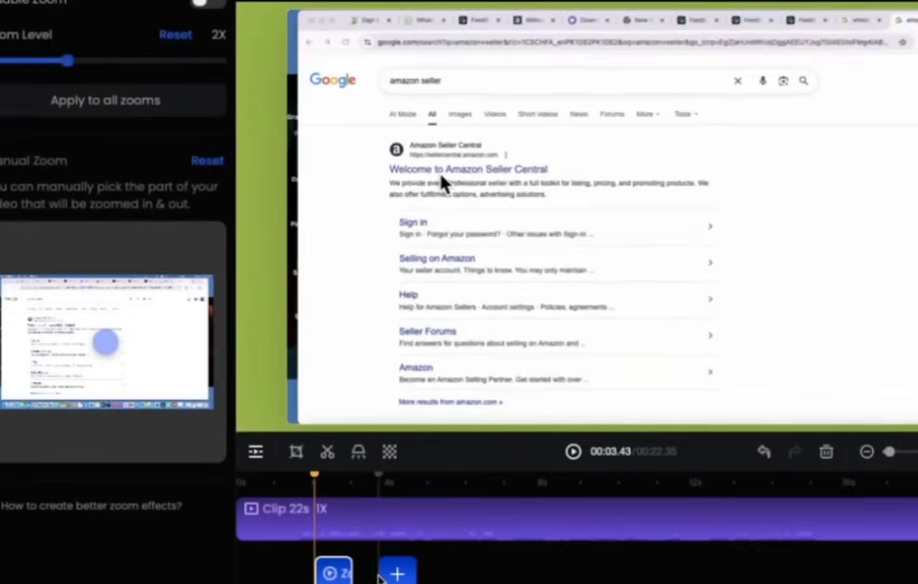
pyautogui.click(573, 451)
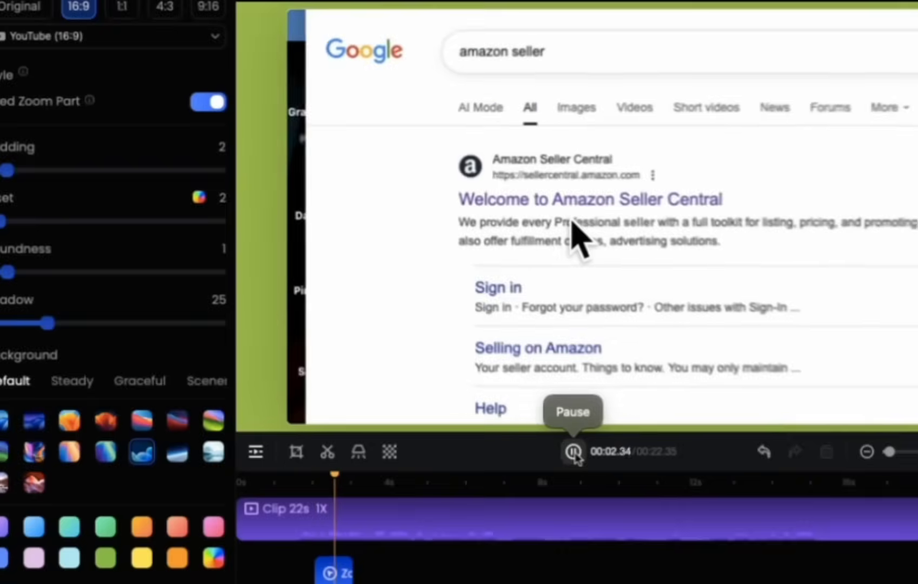
pyautogui.click(621, 572)
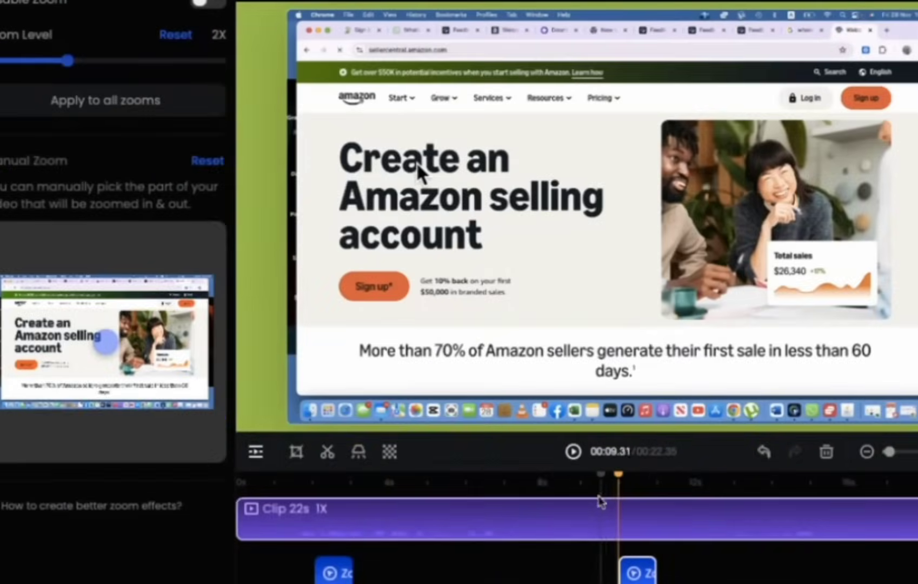
pyautogui.click(574, 451)
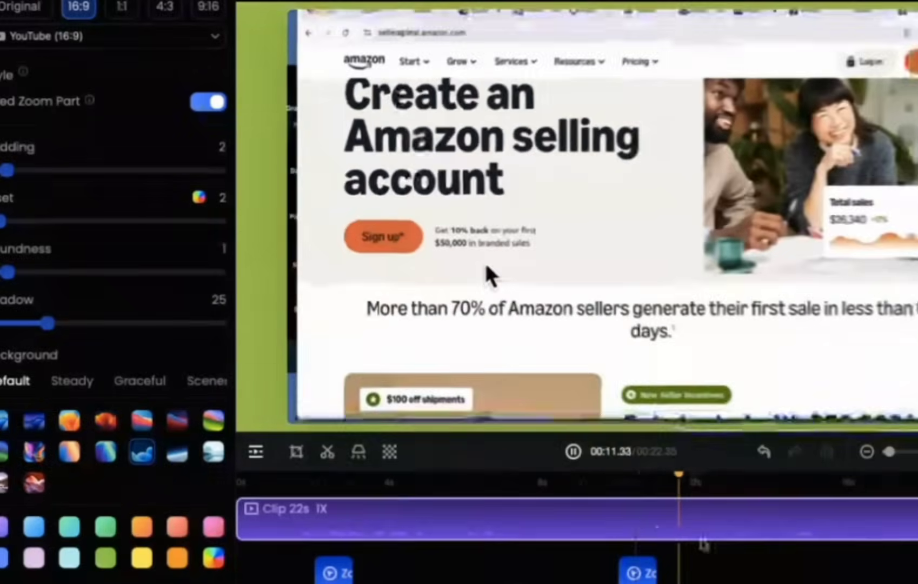
# Step: Add a third zoom near 13 seconds and play the edited clip from 0:00
pyautogui.click(754, 571)
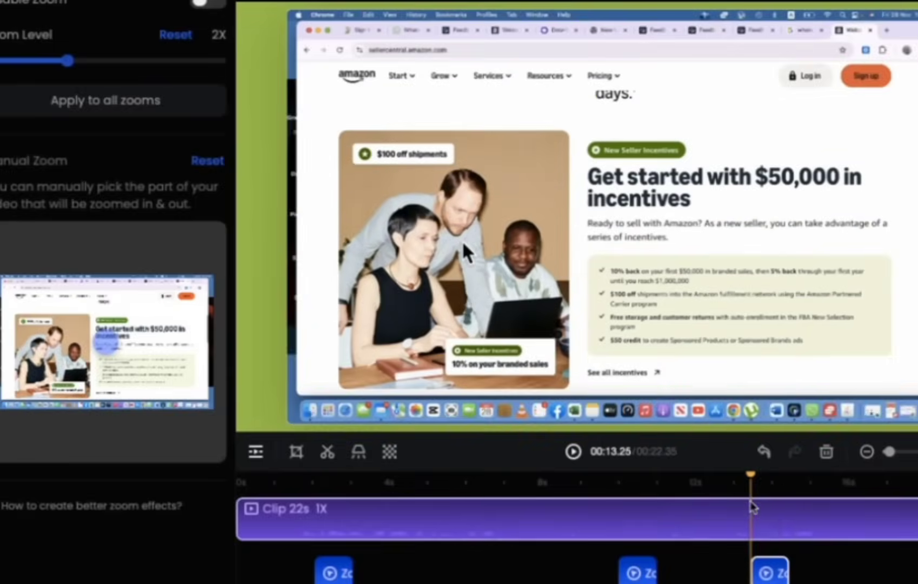
pyautogui.click(241, 513)
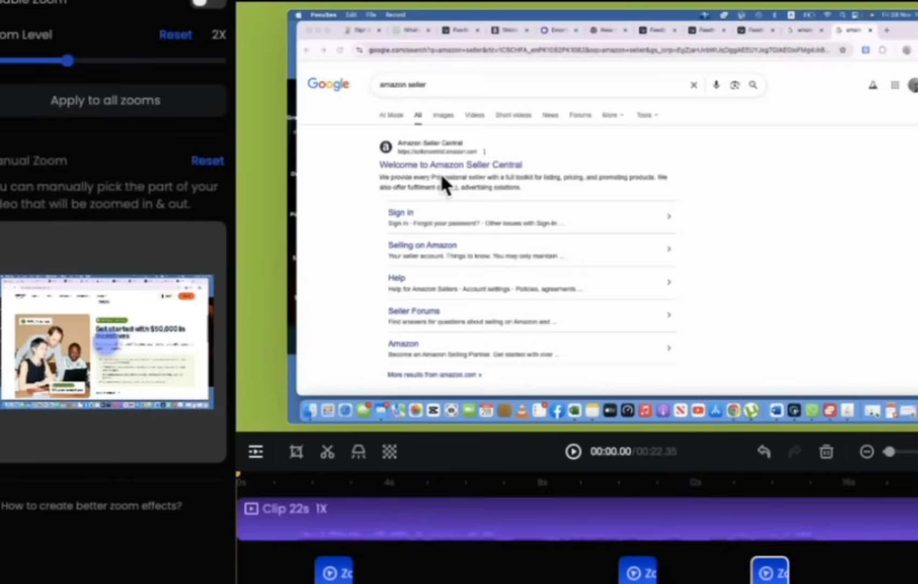
pyautogui.click(565, 458)
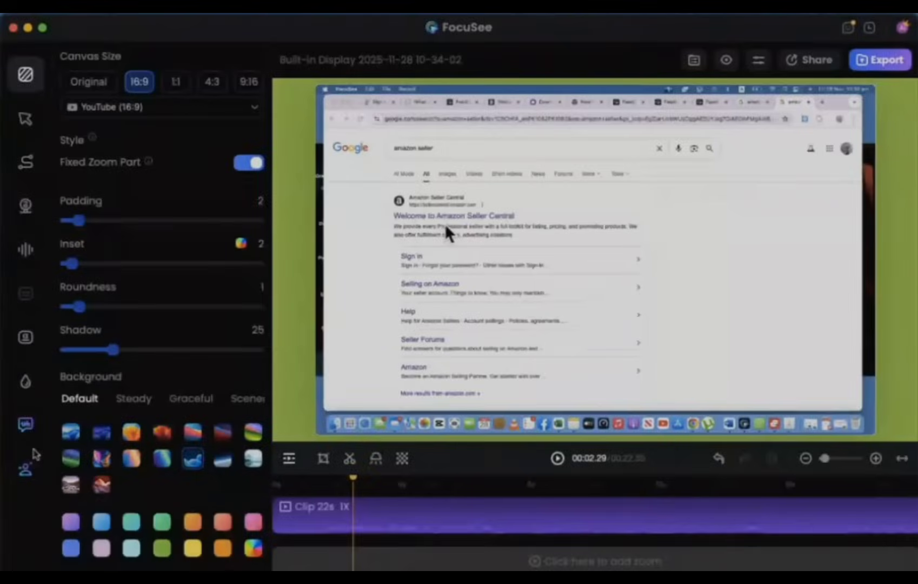
# Step: In the AI Avatar panel, generate the first presenter avatar and check My avatar for it
pyautogui.click(25, 469)
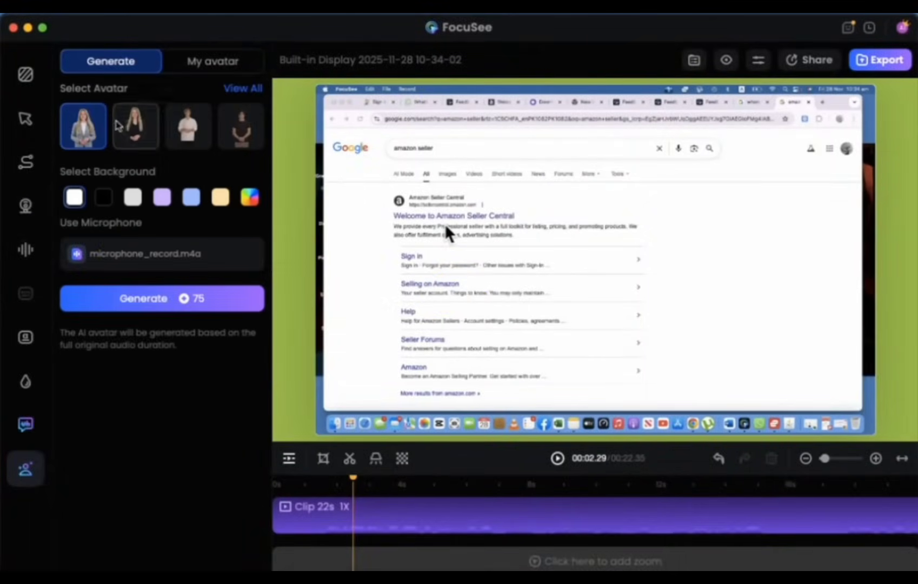
pyautogui.click(188, 61)
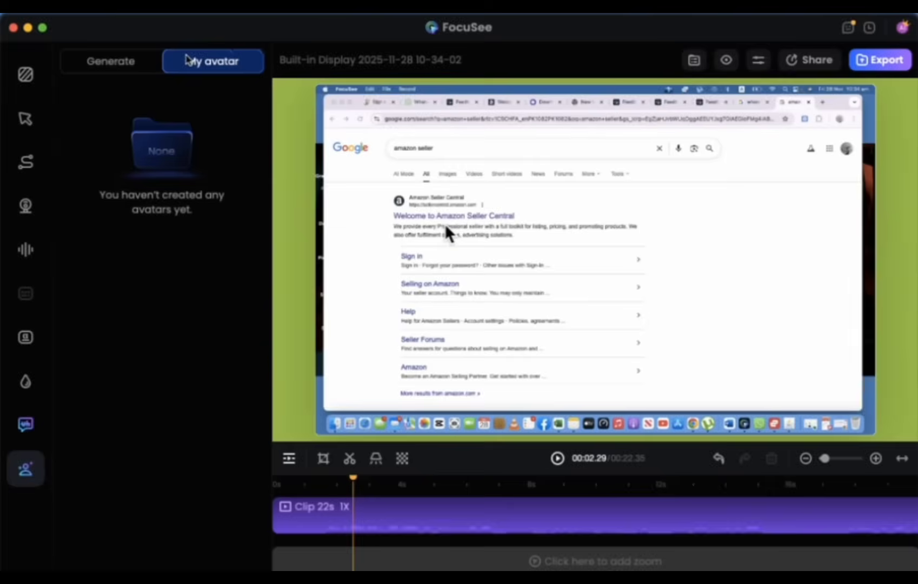
pyautogui.click(111, 66)
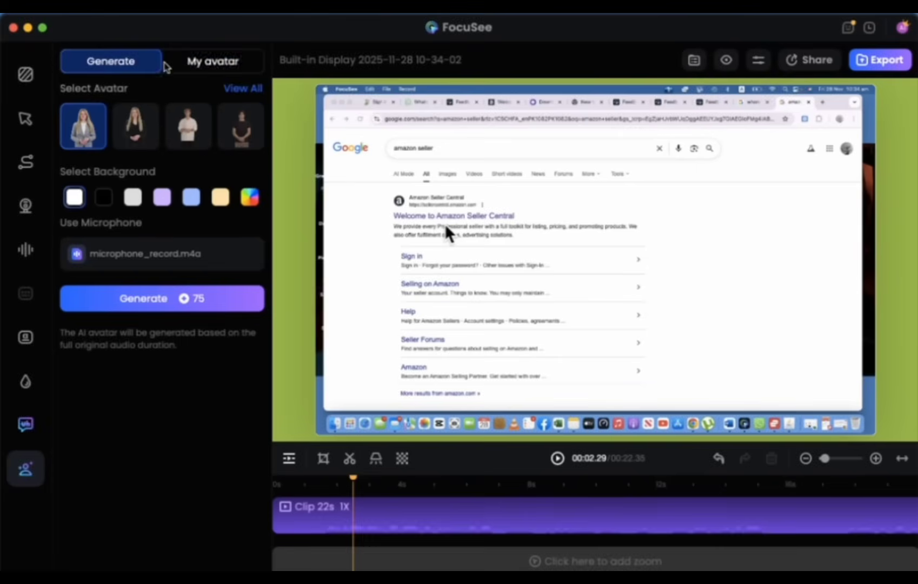
pyautogui.click(140, 305)
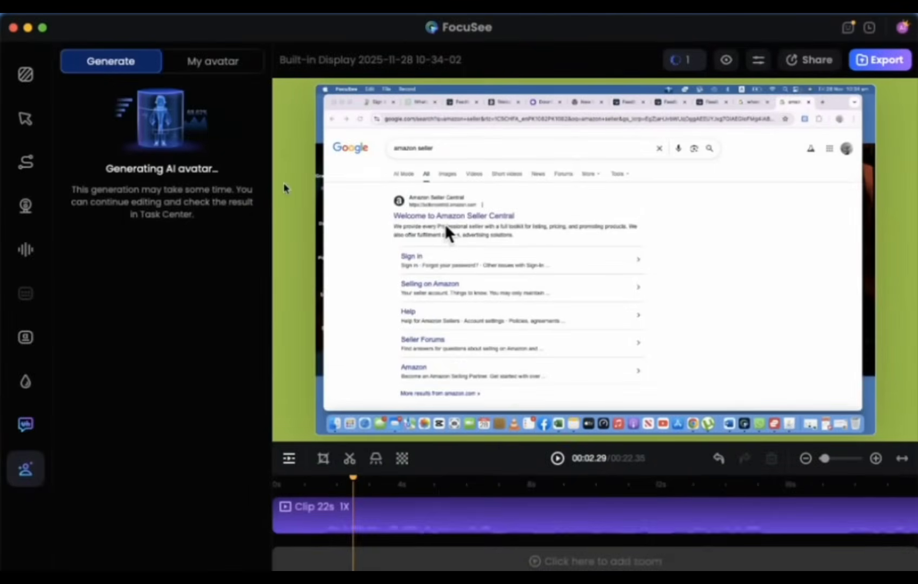
pyautogui.click(212, 67)
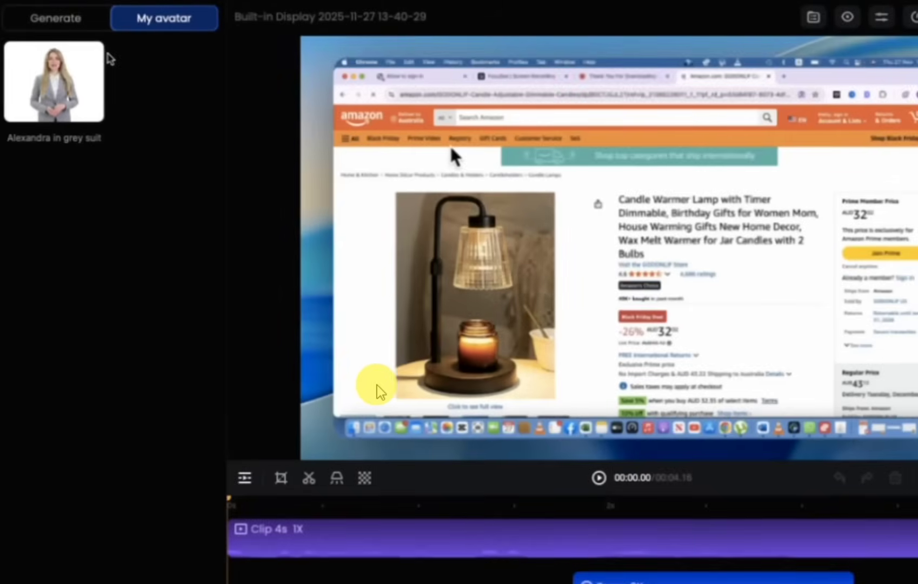
# Step: Apply the grey-suit avatar to the camera overlay and play the clip to preview it
pyautogui.moveTo(62, 93)
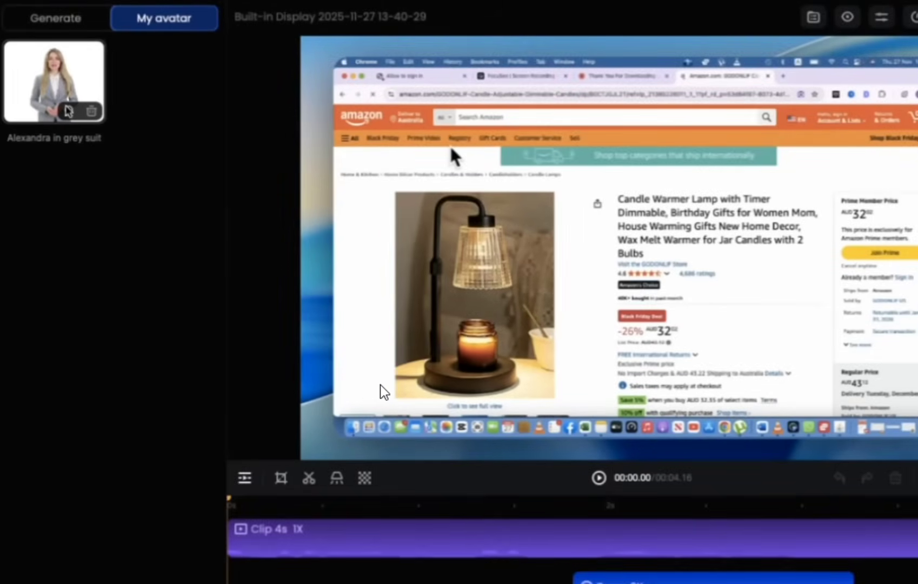
pyautogui.click(68, 110)
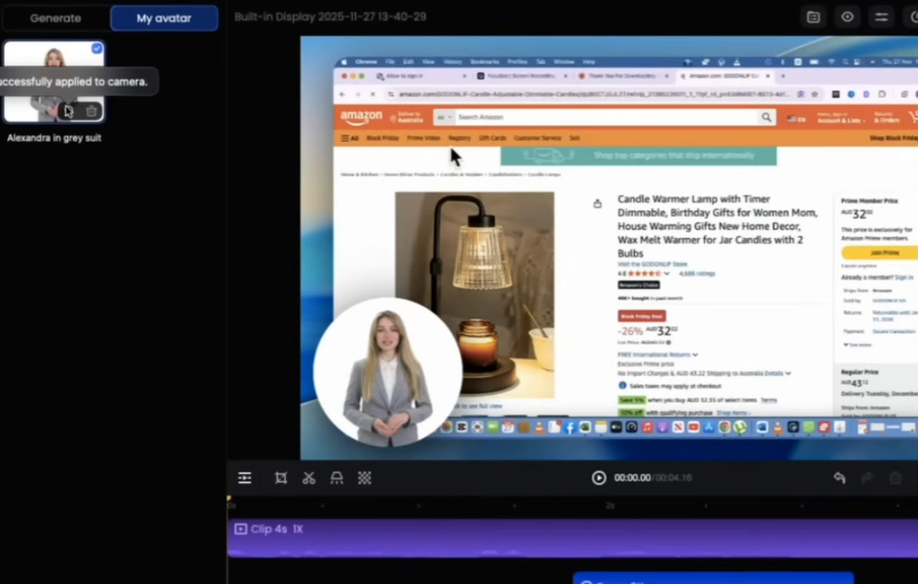
pyautogui.click(598, 477)
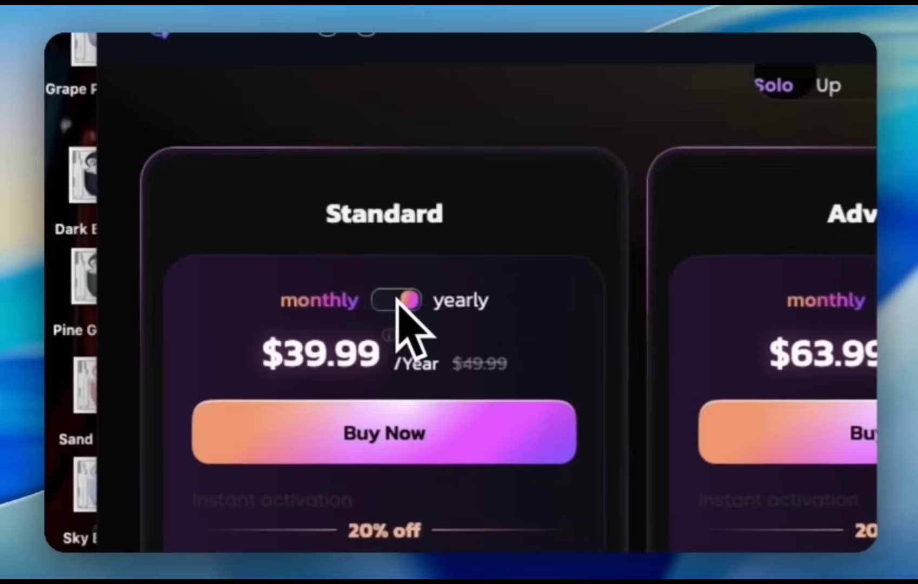
# Step: Switch the Standard plan to monthly pricing and back to yearly, then scroll through the plans
pyautogui.click(414, 299)
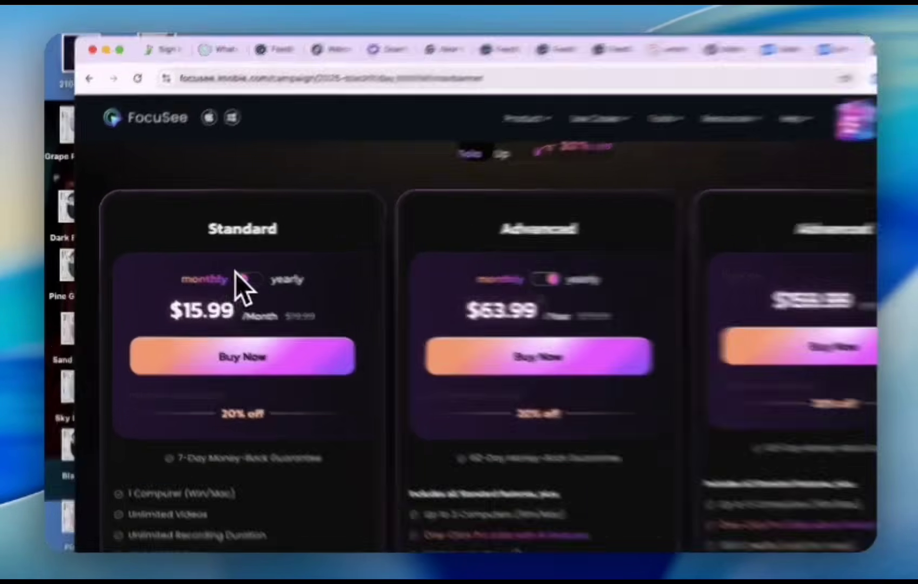
pyautogui.click(219, 274)
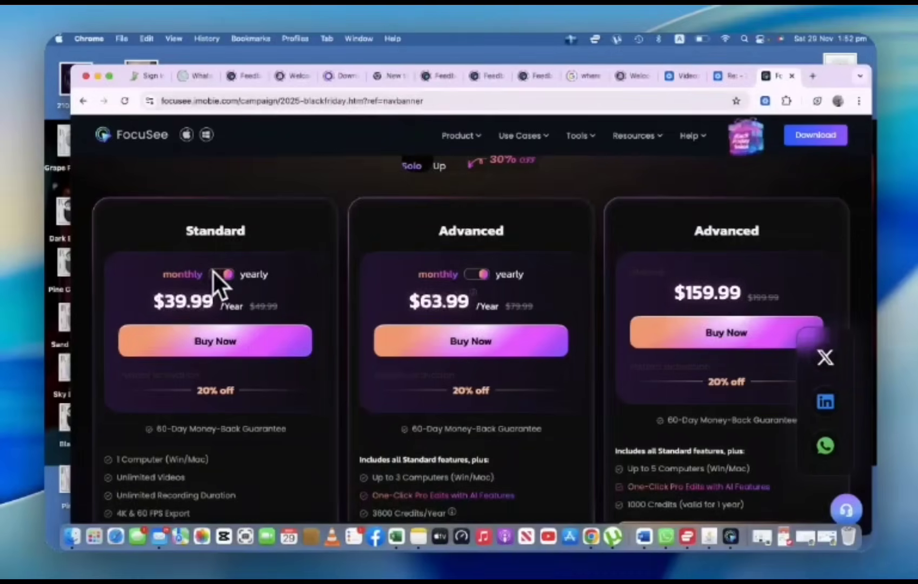
pyautogui.scroll(-1, 507, 431)
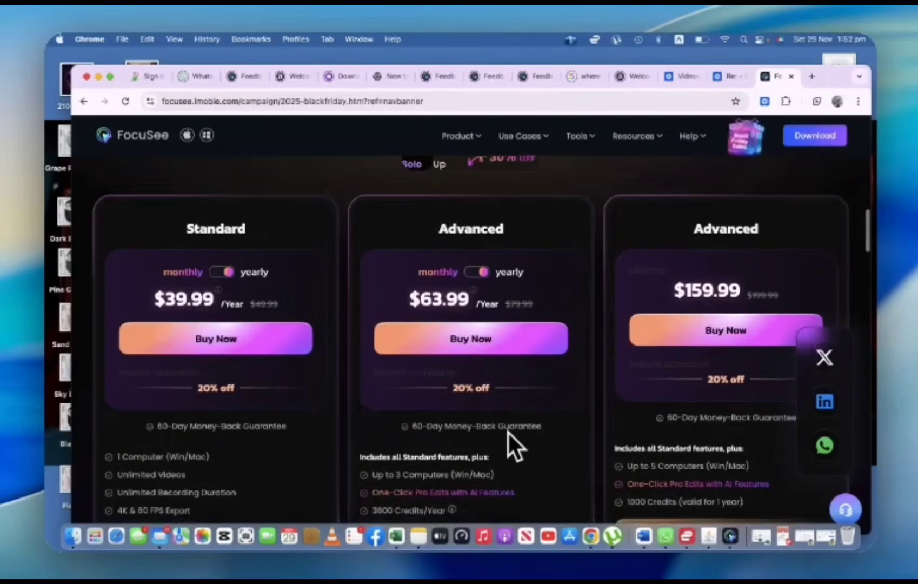
pyautogui.scroll(-1, 507, 430)
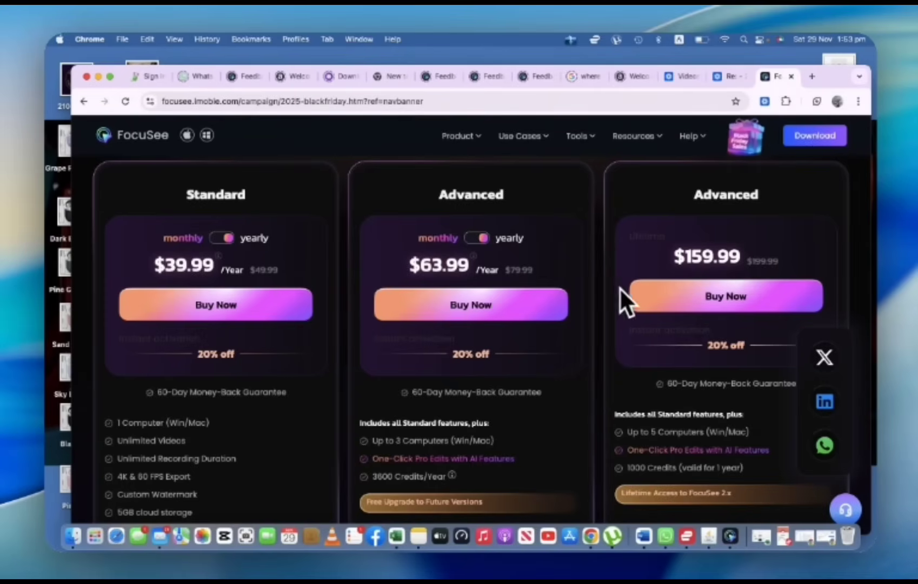
pyautogui.scroll(-3, 653, 391)
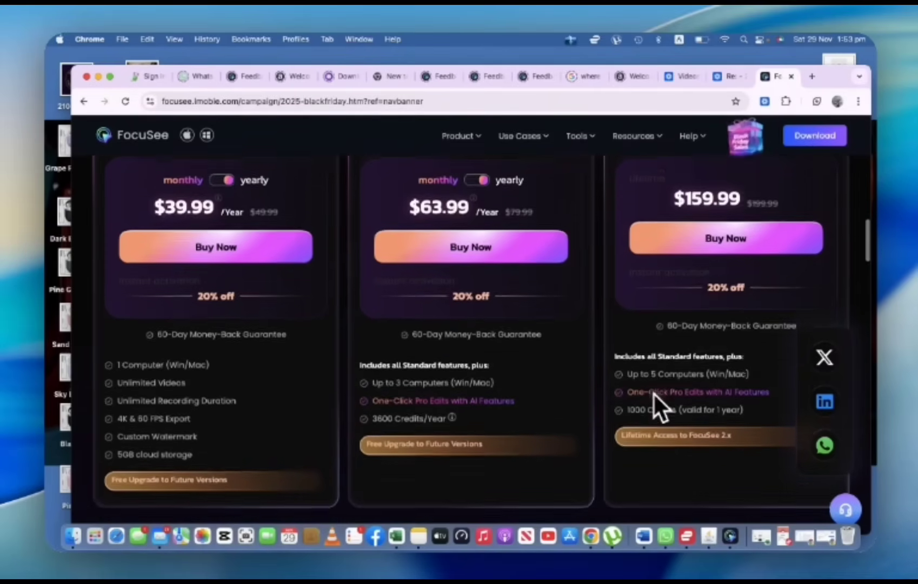